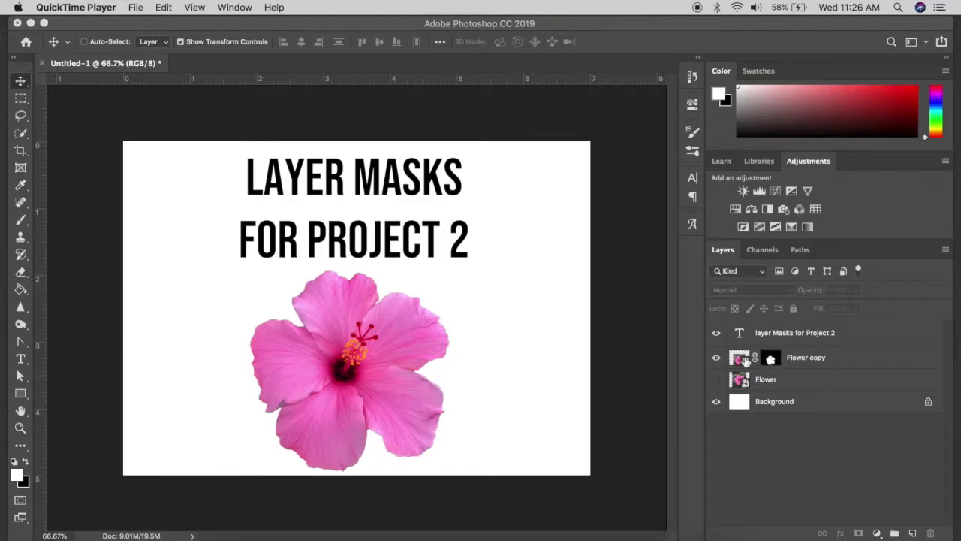
Step: Nudge the masked Flower copy layer, unlink its mask from the image, and shift the image and mask leftward separately
click(814, 360)
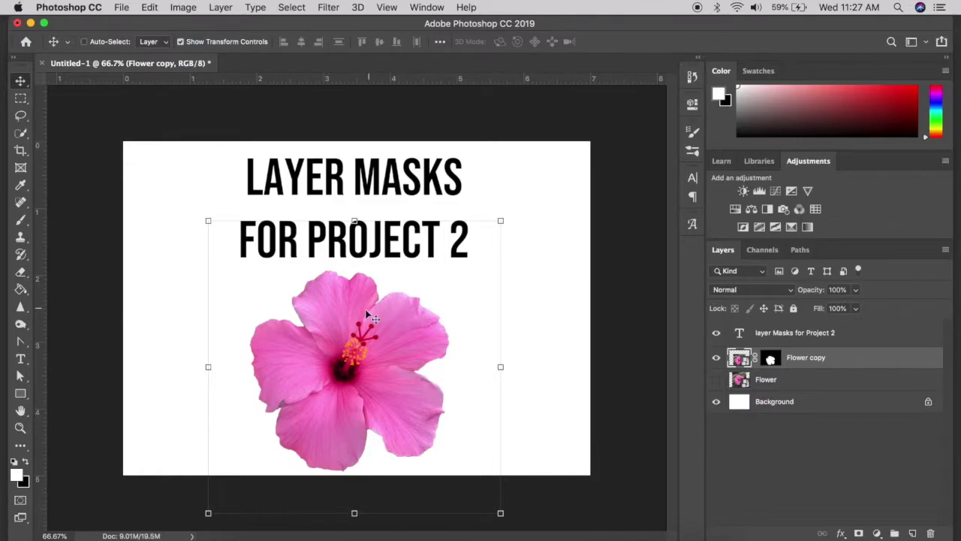
mouse_move(370, 324)
mouse_down()
mouse_move(372, 314)
mouse_move(377, 345)
mouse_move(437, 331)
mouse_move(357, 324)
mouse_move(377, 319)
mouse_up()
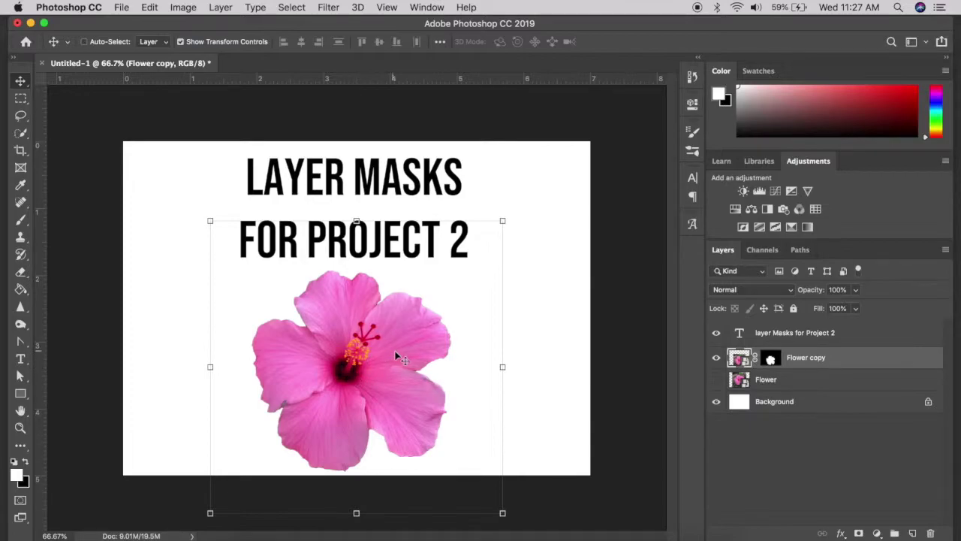
click(755, 360)
drag(417, 368, 373, 370)
click(770, 360)
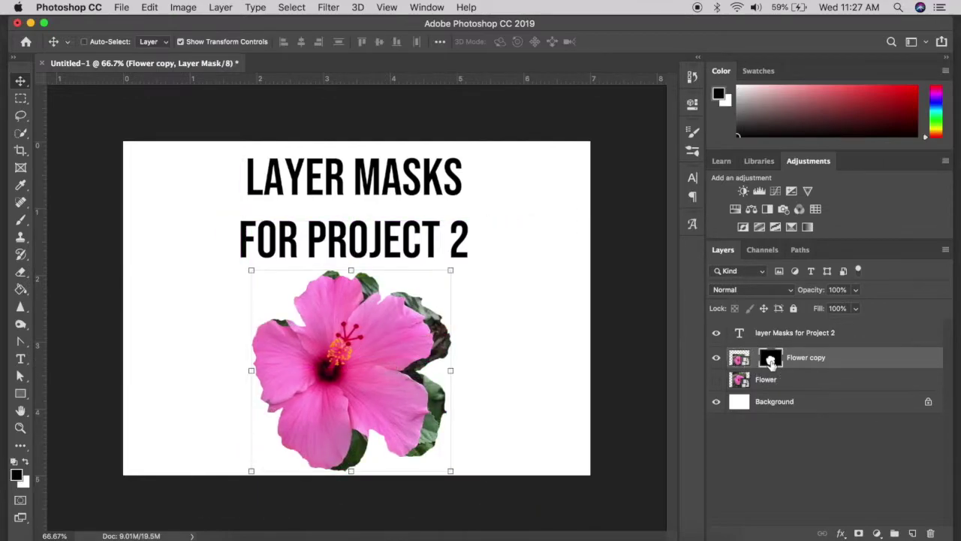
drag(424, 417, 398, 409)
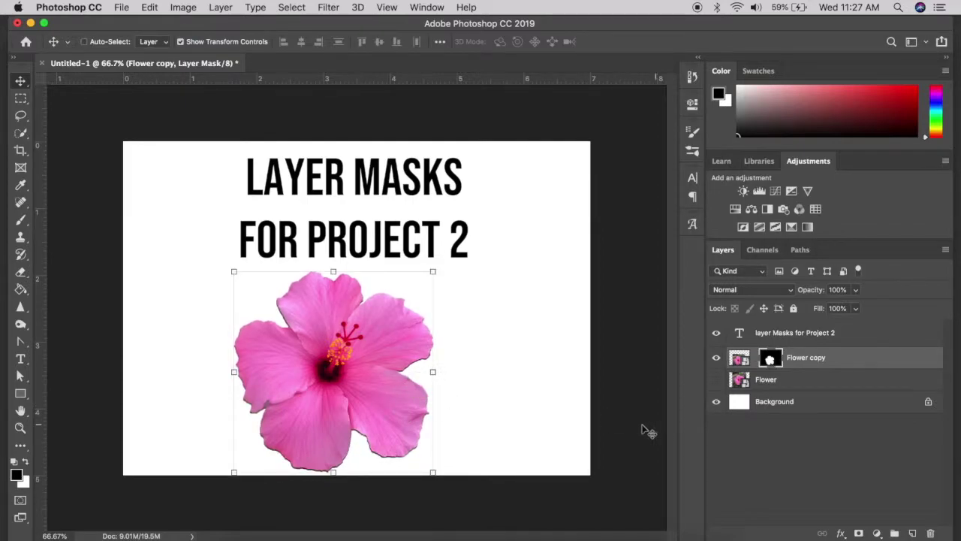
Step: Relink the Flower copy's image and layer mask, and move both together toward the right of the canvas
click(739, 358)
mouse_move(293, 369)
mouse_down()
mouse_move(312, 371)
mouse_move(296, 371)
mouse_up()
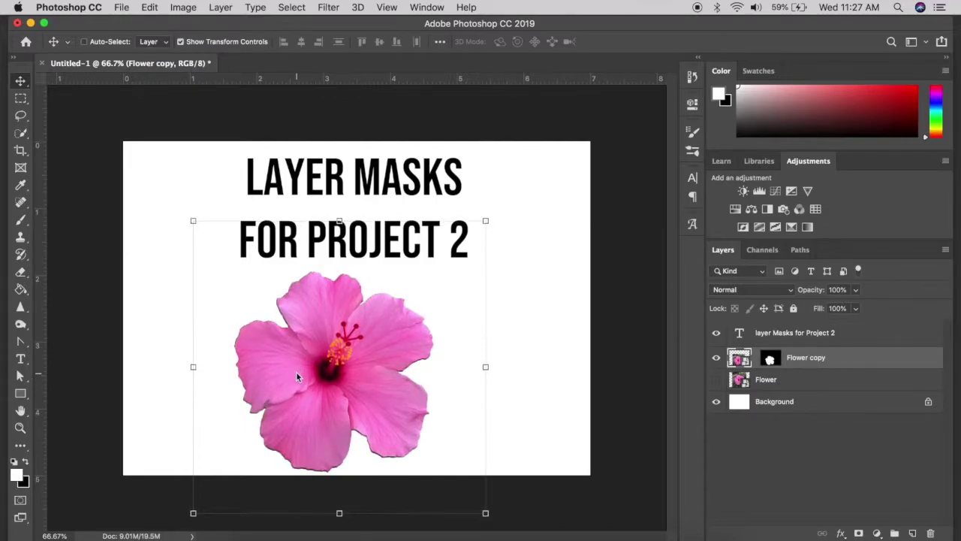
click(756, 359)
click(326, 398)
drag(326, 398, 392, 402)
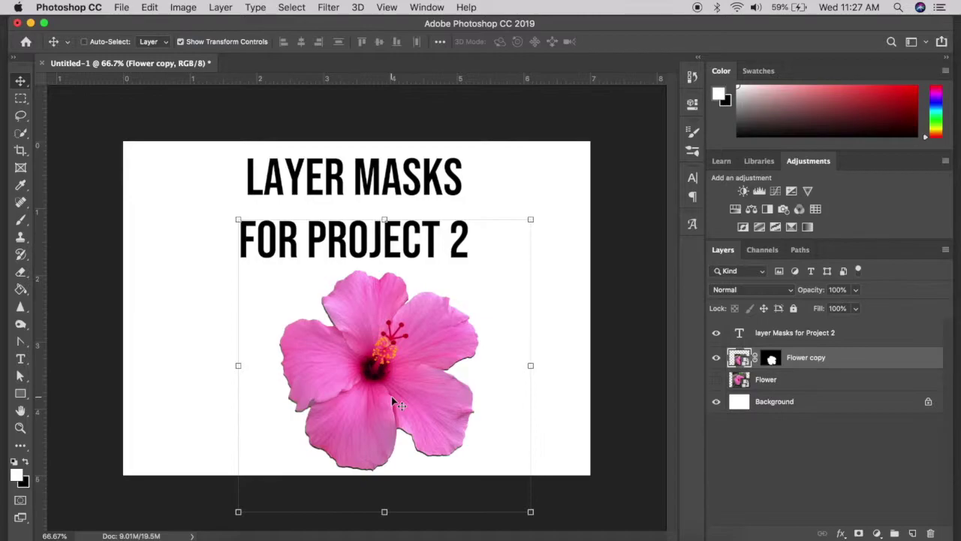
Step: Hide the title text and Flower copy layers, and show the original Flower layer
click(715, 332)
click(715, 357)
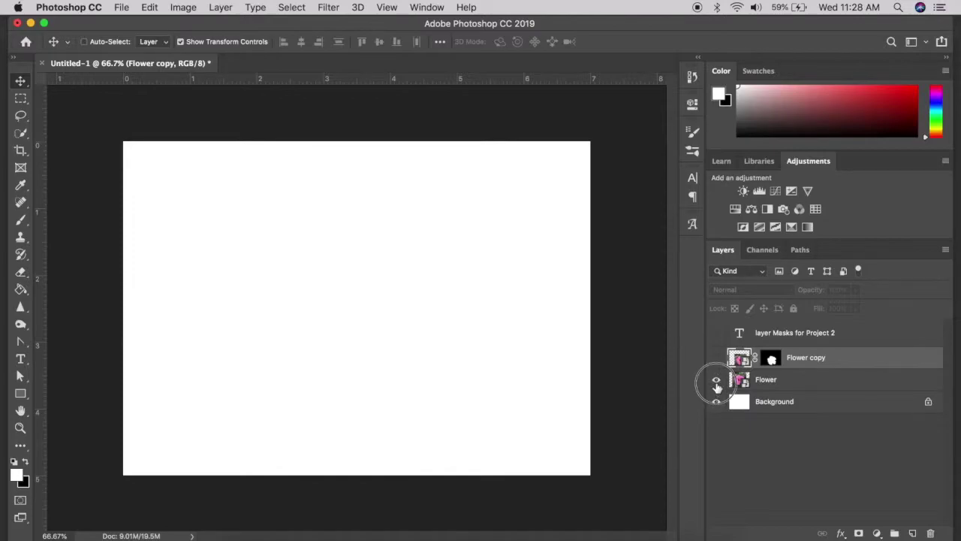
click(715, 379)
click(786, 382)
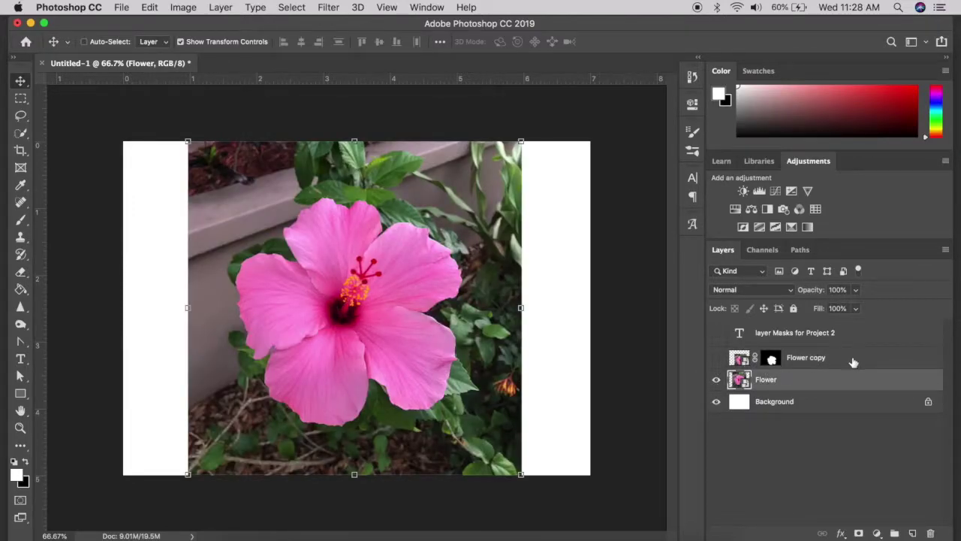
Step: Delete the Flower copy layer
click(853, 363)
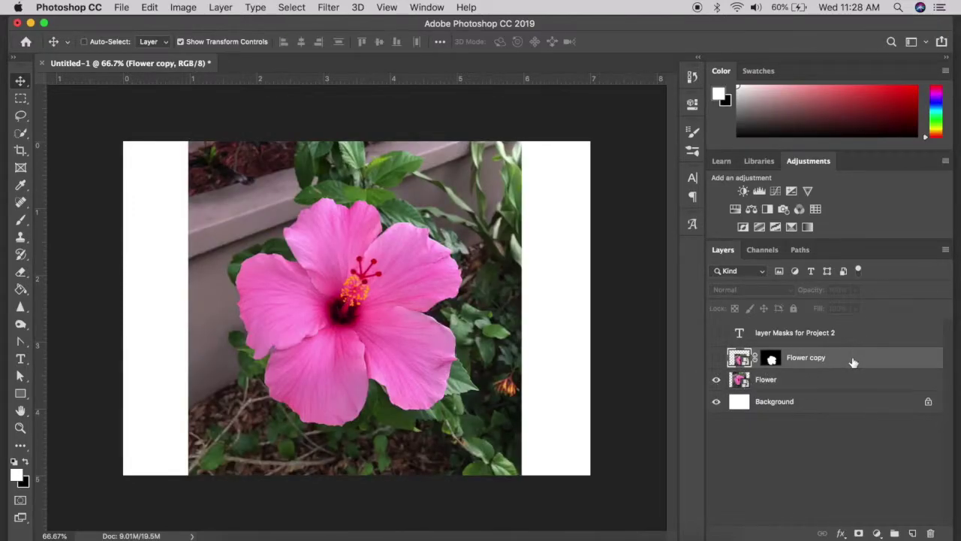
click(931, 533)
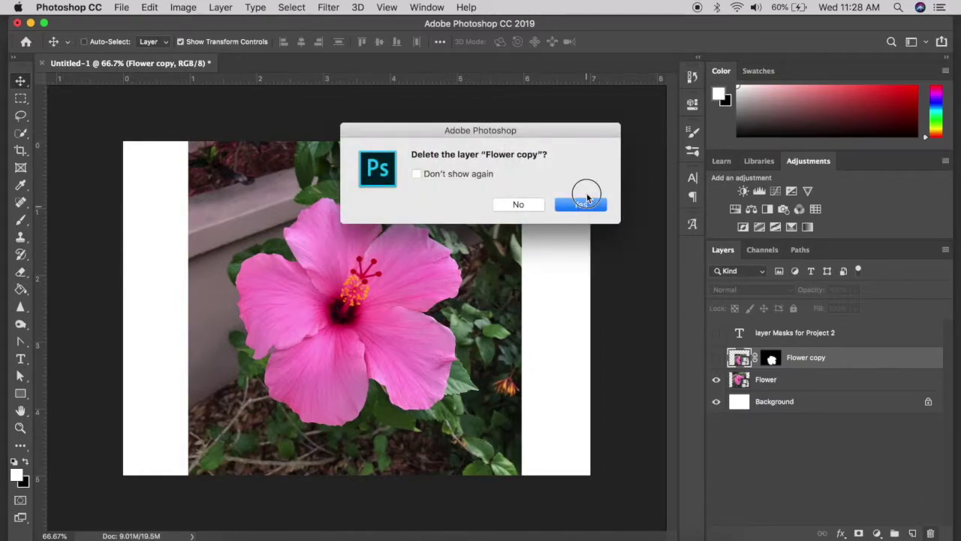
click(585, 202)
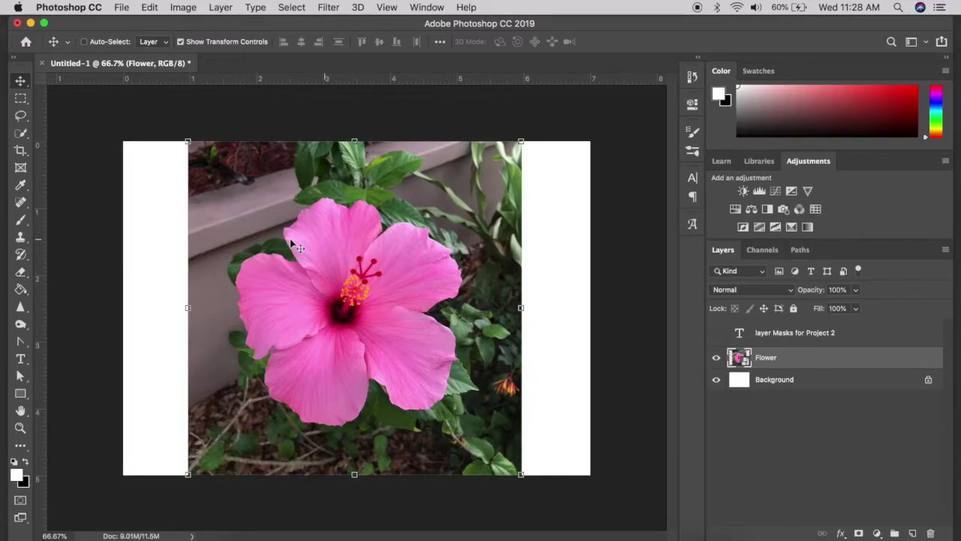
Step: Select the whole flower using a 48 px Quick Selection brush, and turn the selection into a mask on the Flower layer
click(21, 135)
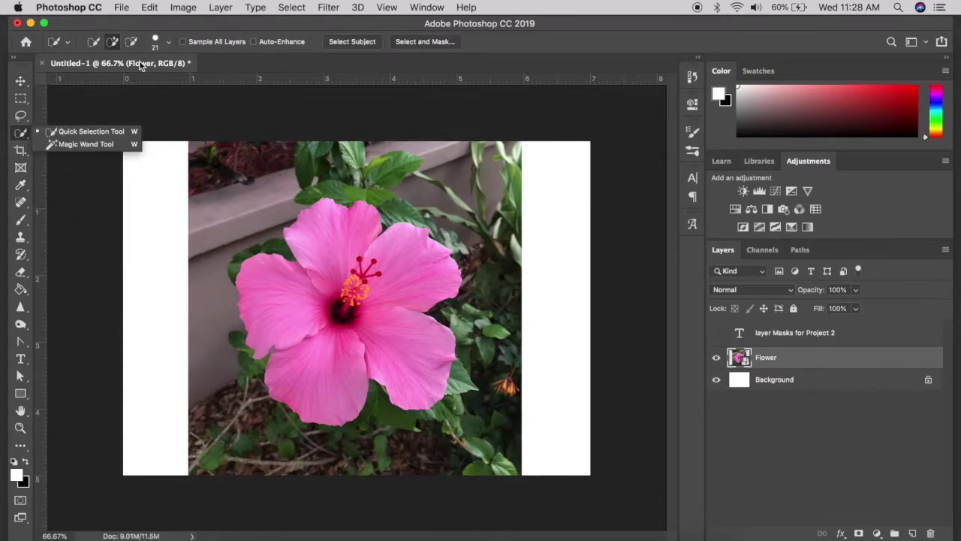
click(161, 42)
drag(105, 80, 124, 79)
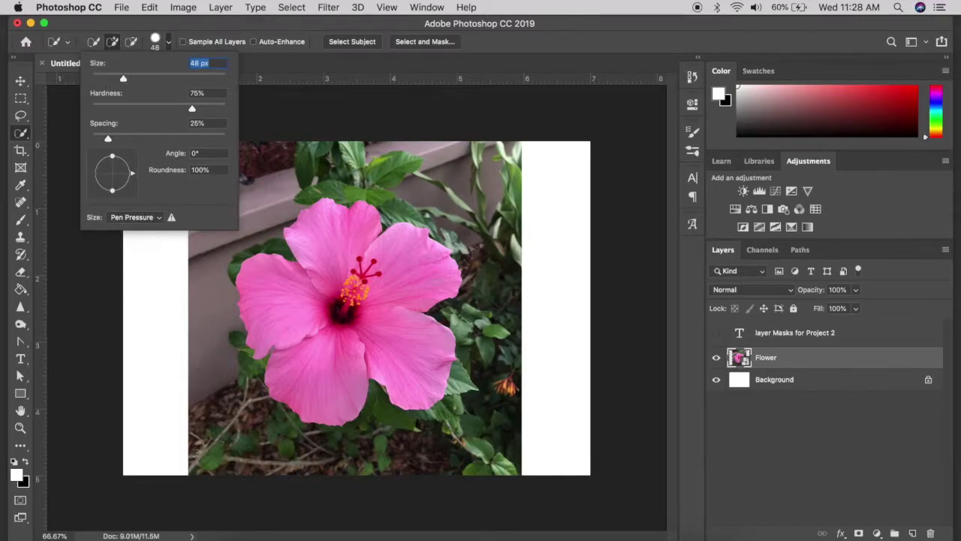
click(340, 297)
mouse_move(342, 299)
mouse_down()
mouse_move(324, 249)
mouse_move(370, 267)
mouse_move(420, 264)
mouse_move(369, 316)
mouse_move(383, 337)
mouse_move(317, 361)
mouse_up()
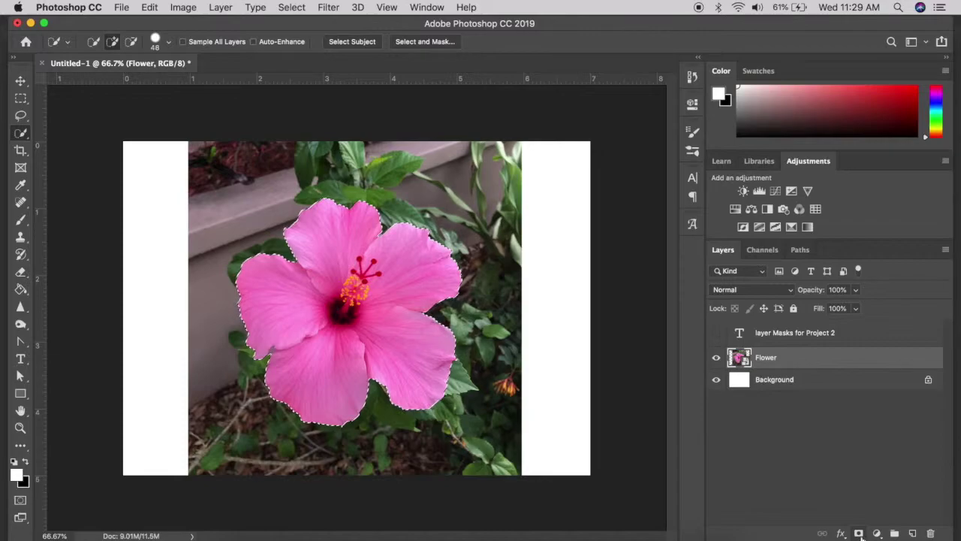
click(860, 534)
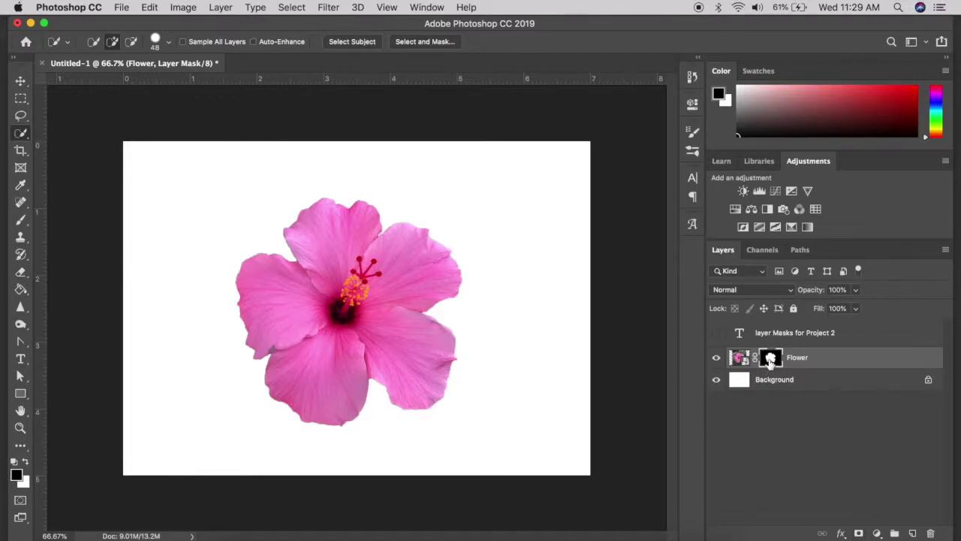
Step: Brush black on the layer mask to hide the flower's centre, and restore it by brushing white over the same area
click(26, 224)
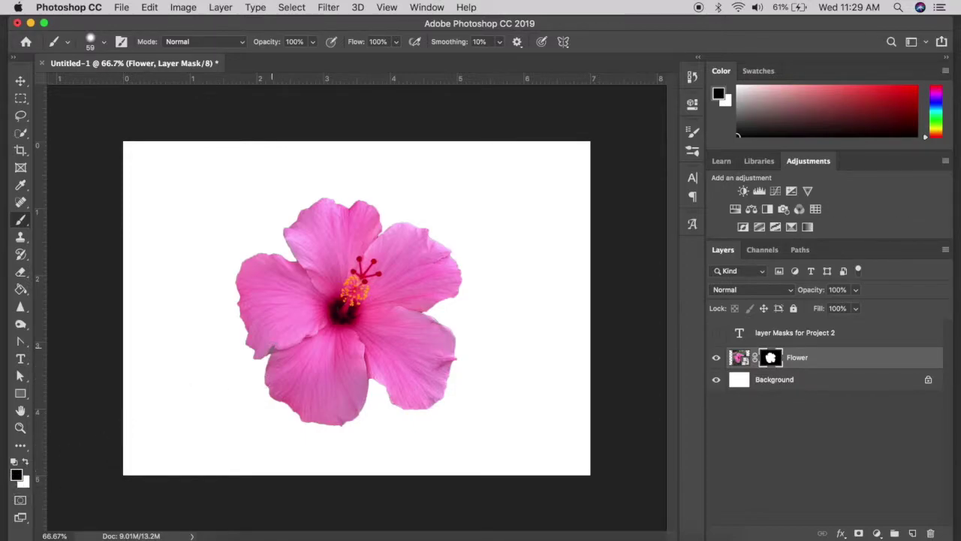
mouse_move(338, 305)
mouse_down()
mouse_move(367, 268)
mouse_move(342, 309)
mouse_move(367, 263)
mouse_move(350, 301)
mouse_up()
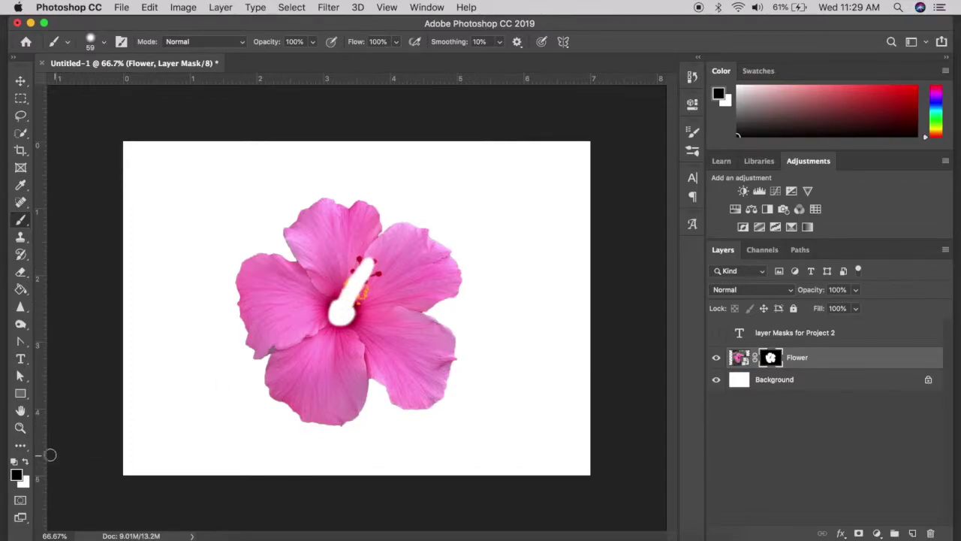
click(26, 461)
mouse_move(354, 304)
mouse_down()
mouse_move(337, 321)
mouse_move(348, 310)
mouse_move(333, 325)
mouse_move(346, 306)
mouse_move(345, 318)
mouse_move(331, 301)
mouse_move(365, 274)
mouse_move(343, 293)
mouse_move(361, 274)
mouse_move(349, 297)
mouse_move(379, 278)
mouse_up()
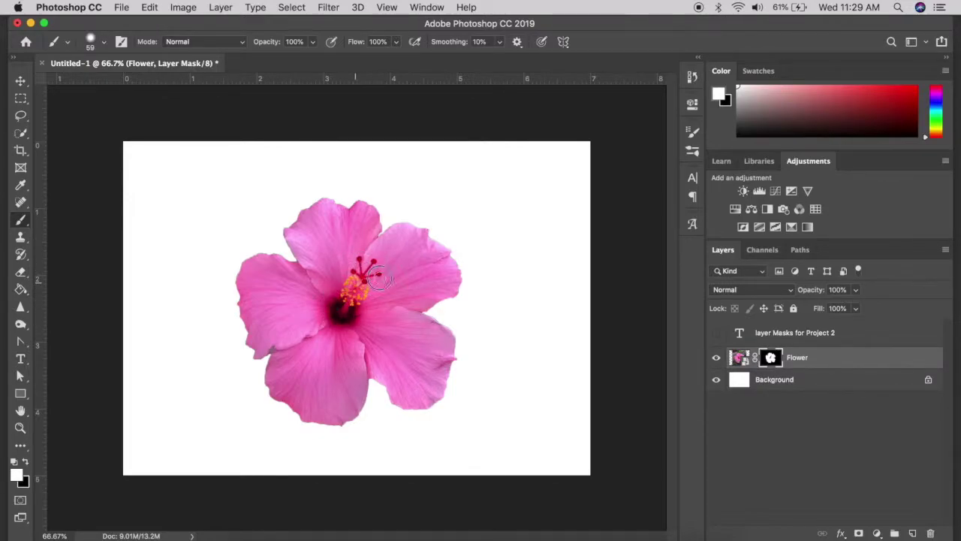
Step: Temporarily disable and re-enable the Flower layer's mask, and delete that mask
shift+click(772, 359)
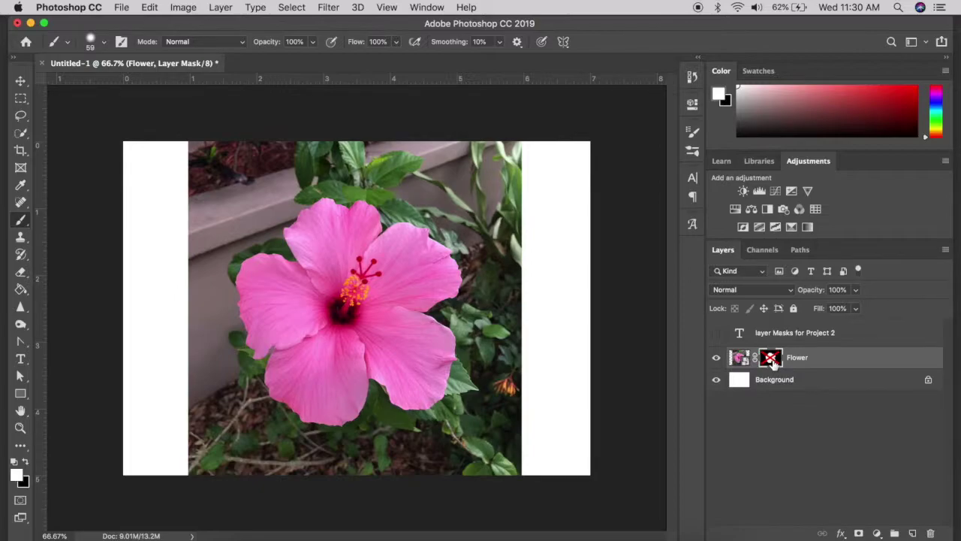
shift+click(774, 360)
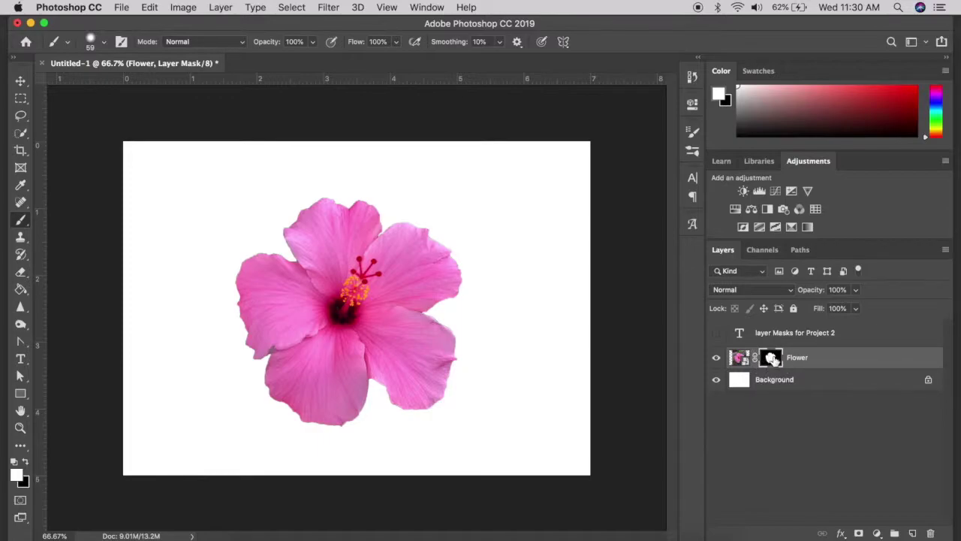
click(741, 358)
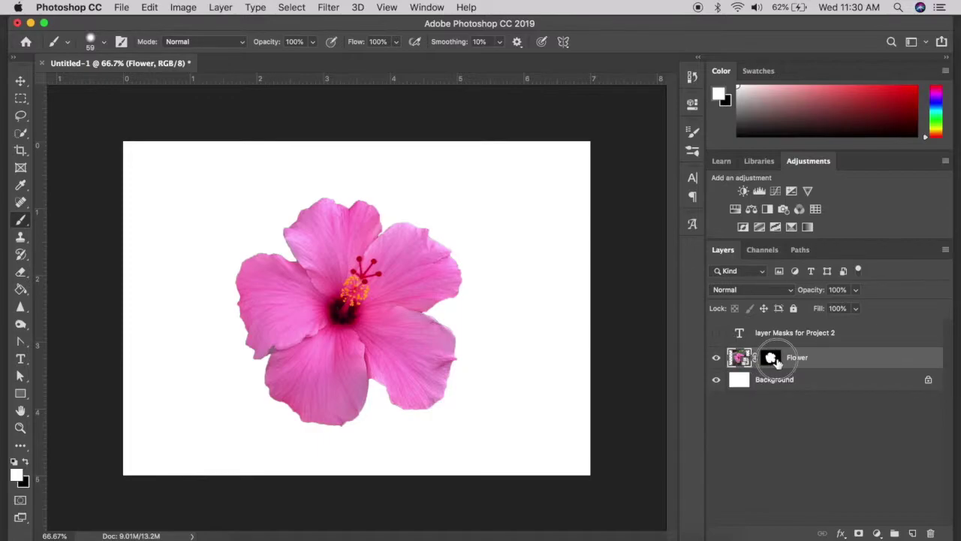
click(769, 359)
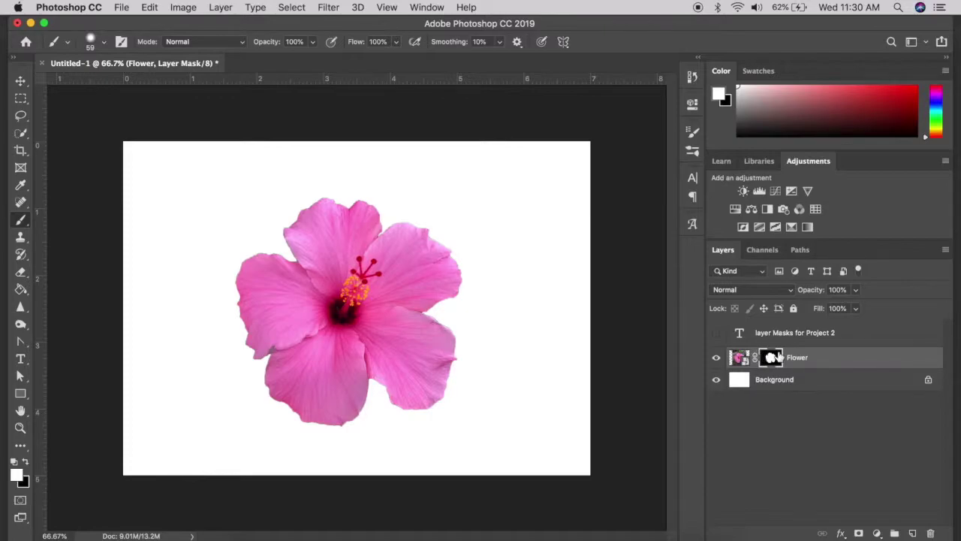
click(931, 534)
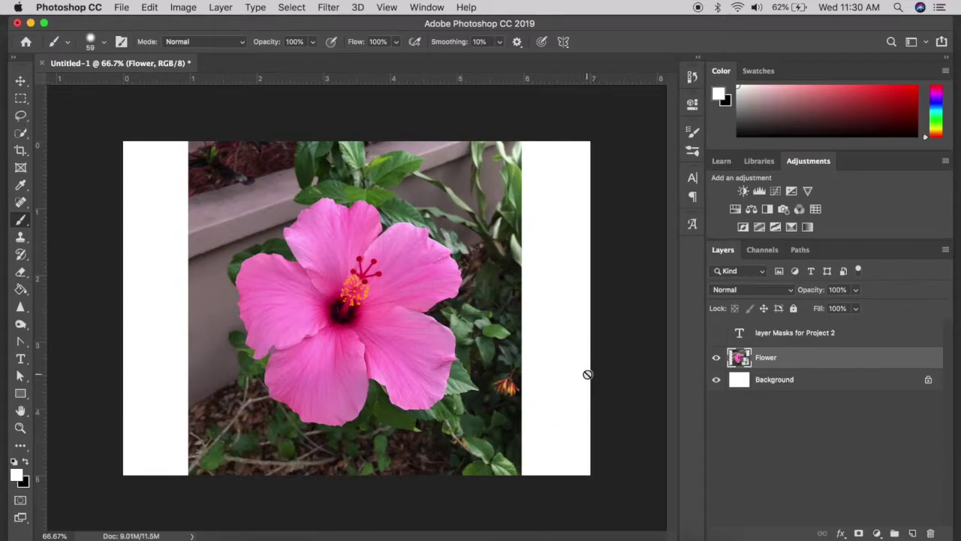
Step: Add a blank mask to the Flower layer and paint black on it to hide the background beneath the lower petals
click(859, 533)
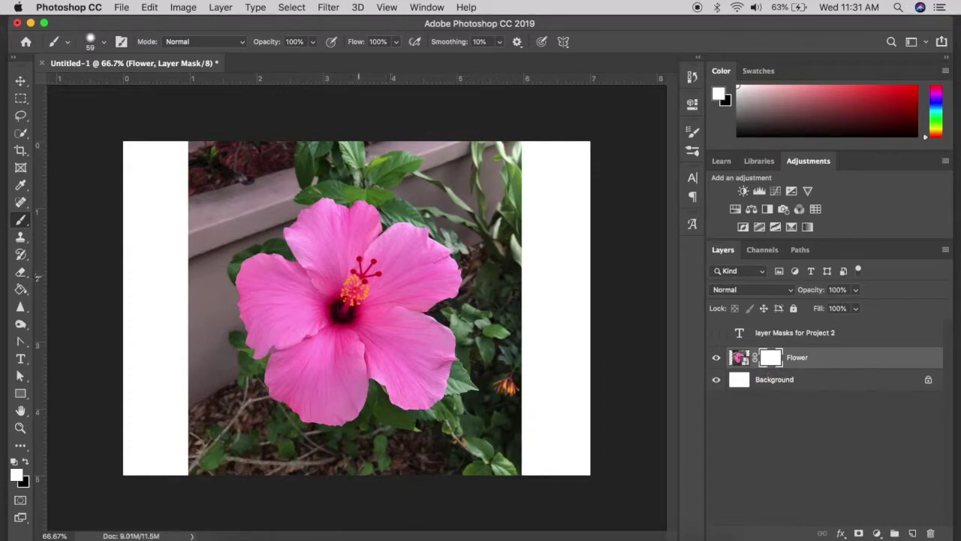
click(25, 462)
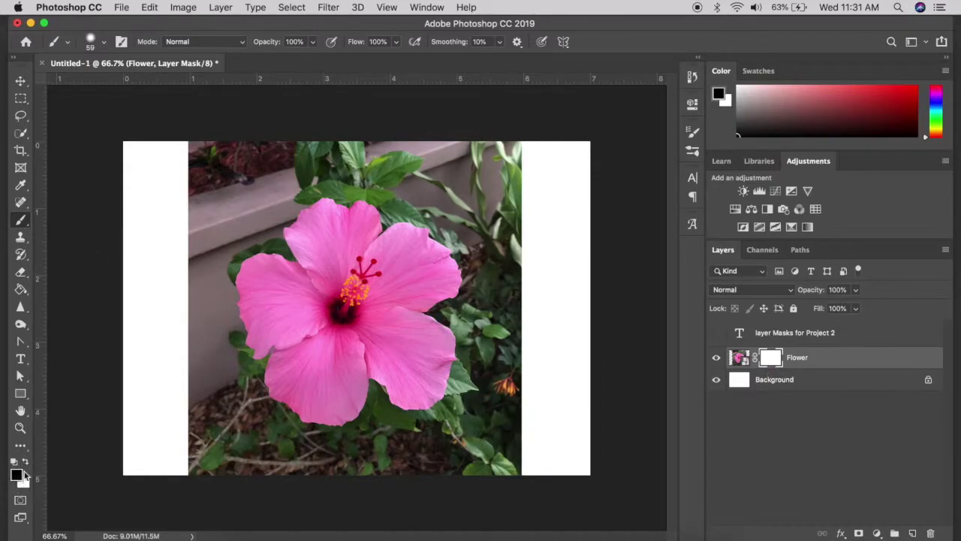
mouse_move(378, 430)
mouse_down()
mouse_move(373, 385)
mouse_move(408, 419)
mouse_move(382, 415)
mouse_move(375, 394)
mouse_move(356, 425)
mouse_move(373, 384)
mouse_move(402, 414)
mouse_move(430, 415)
mouse_move(370, 418)
mouse_move(368, 429)
mouse_move(398, 432)
mouse_move(367, 430)
mouse_move(371, 421)
mouse_move(411, 419)
mouse_up()
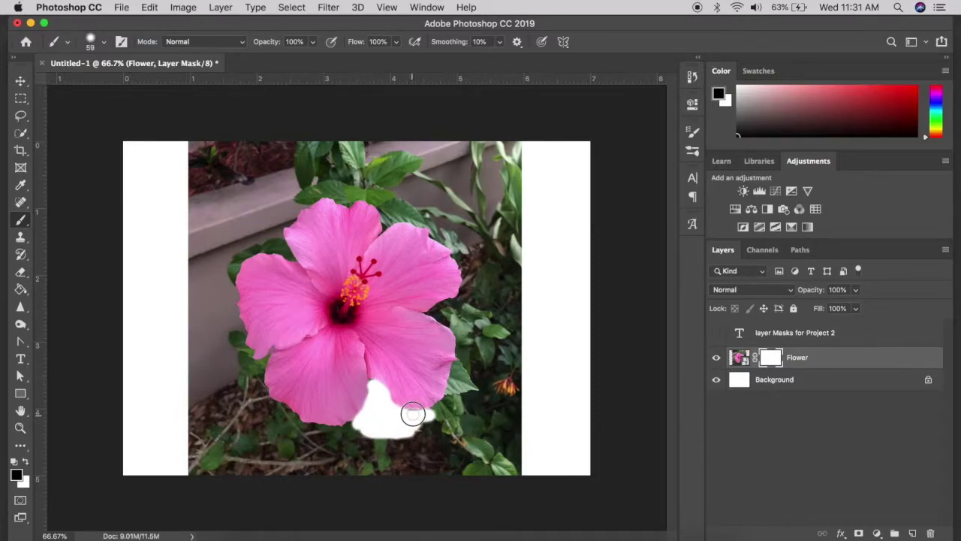
mouse_move(436, 411)
mouse_down()
mouse_move(446, 399)
mouse_move(412, 431)
mouse_move(427, 418)
mouse_up()
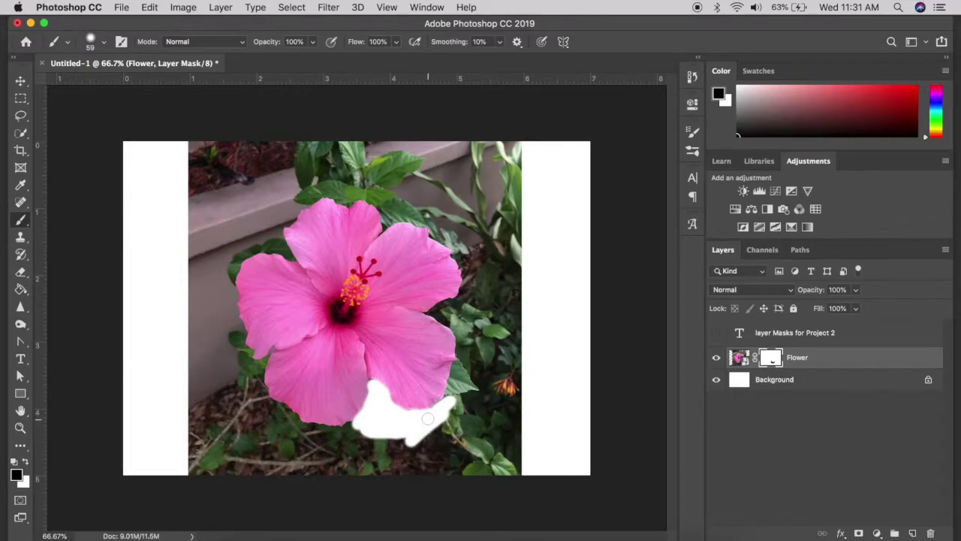
Step: Mask out the background along the bottom of the photo with a 134 px brush, and delete the layer mask
click(104, 42)
drag(103, 83, 131, 83)
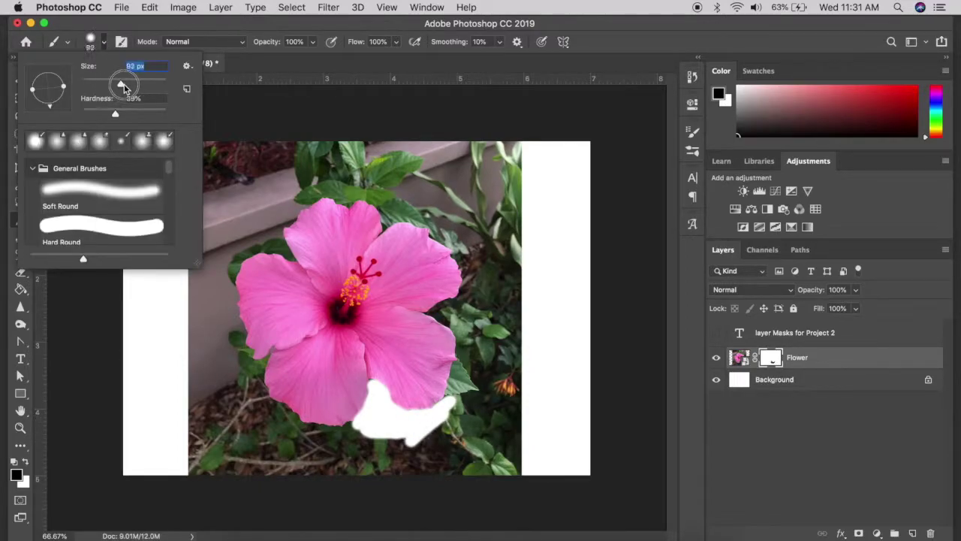
mouse_move(476, 468)
mouse_down()
mouse_move(501, 428)
mouse_move(519, 438)
mouse_move(504, 459)
mouse_move(529, 438)
mouse_move(513, 409)
mouse_move(476, 440)
mouse_move(476, 411)
mouse_move(451, 435)
mouse_move(464, 400)
mouse_move(443, 423)
mouse_move(464, 365)
mouse_move(452, 407)
mouse_move(459, 393)
mouse_move(444, 416)
mouse_move(407, 424)
mouse_move(448, 414)
mouse_move(490, 379)
mouse_move(478, 404)
mouse_move(499, 384)
mouse_move(491, 416)
mouse_move(518, 402)
mouse_move(454, 488)
mouse_move(439, 473)
mouse_move(450, 442)
mouse_move(380, 473)
mouse_move(433, 443)
mouse_move(419, 477)
mouse_move(439, 441)
mouse_move(371, 464)
mouse_move(390, 451)
mouse_move(372, 458)
mouse_move(382, 443)
mouse_move(359, 445)
mouse_move(350, 435)
mouse_move(360, 430)
mouse_move(318, 451)
mouse_move(371, 447)
mouse_move(325, 472)
mouse_move(396, 445)
mouse_move(293, 466)
mouse_move(184, 465)
mouse_move(166, 446)
mouse_move(180, 424)
mouse_move(197, 447)
mouse_move(218, 401)
mouse_move(301, 461)
mouse_move(225, 421)
mouse_move(258, 429)
mouse_move(276, 416)
mouse_move(278, 429)
mouse_move(307, 440)
mouse_move(329, 436)
mouse_up()
mouse_move(339, 434)
mouse_down()
mouse_move(281, 427)
mouse_move(272, 412)
mouse_up()
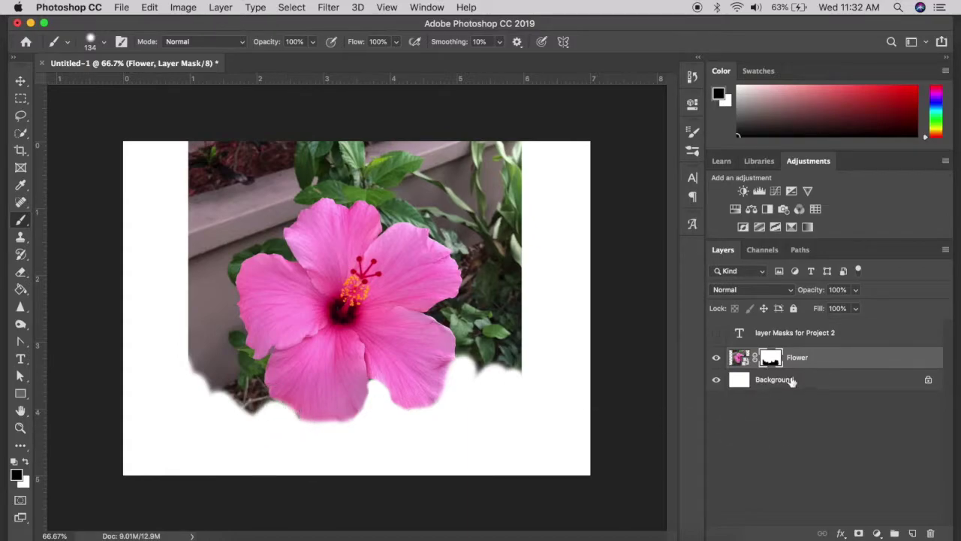
drag(786, 363, 931, 533)
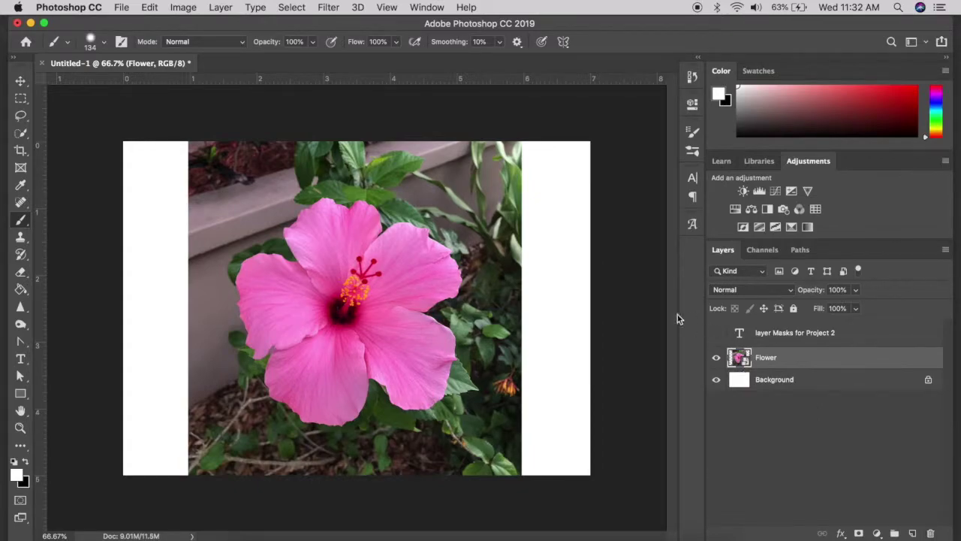
Step: Try the Eraser on the Flower smart object and decline rasterizing it
click(22, 274)
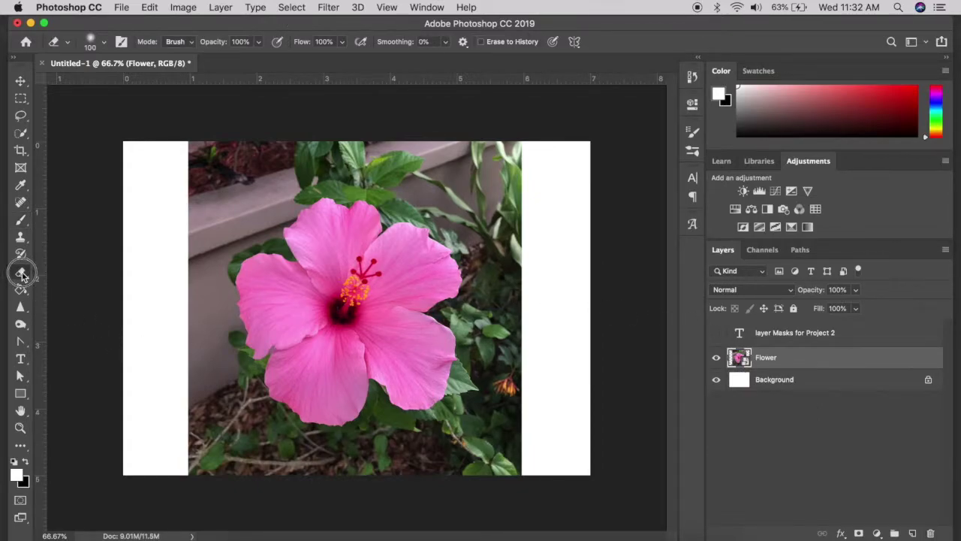
click(301, 284)
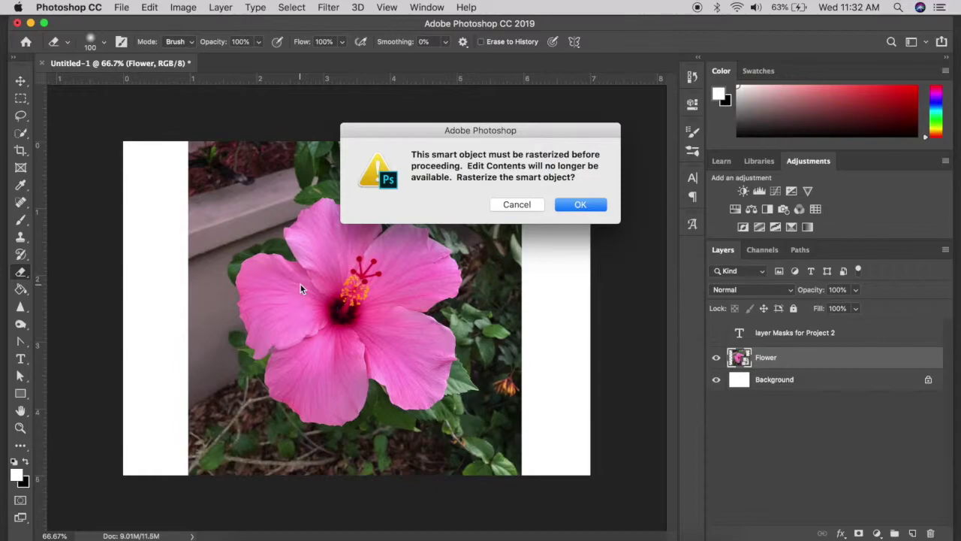
click(515, 205)
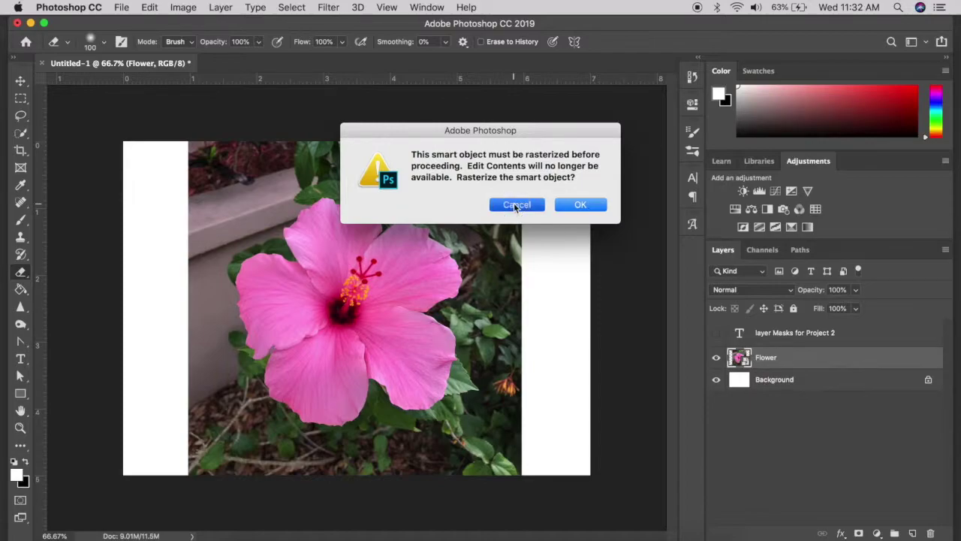
Step: Select the background around the flower with the Quick Selection tool and try to delete it from the Flower smart object
click(20, 133)
mouse_move(322, 363)
mouse_down()
mouse_move(319, 312)
mouse_move(360, 289)
mouse_move(398, 300)
mouse_move(399, 313)
mouse_move(438, 342)
mouse_up()
key(super+z)
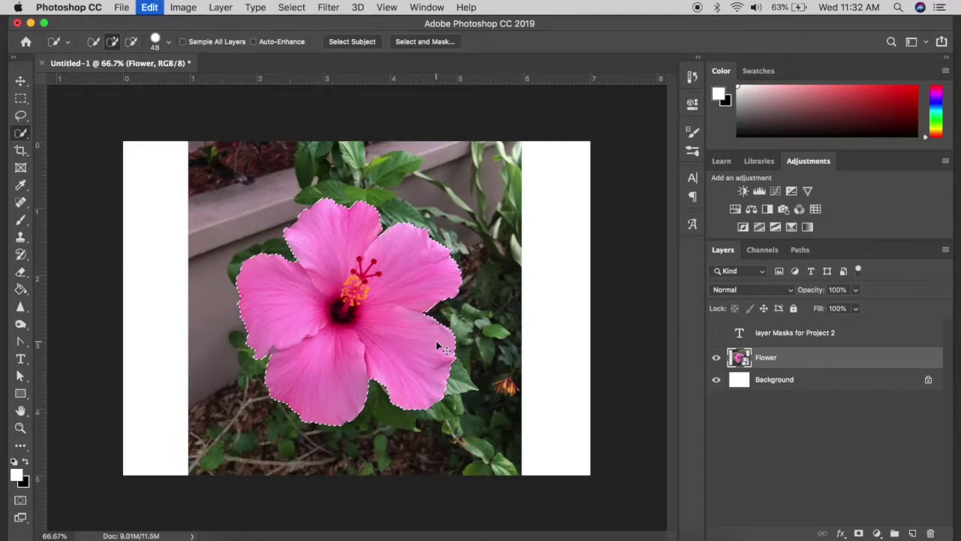
mouse_move(502, 359)
mouse_down()
mouse_move(500, 446)
mouse_move(490, 255)
mouse_move(458, 158)
mouse_move(350, 156)
mouse_move(232, 197)
mouse_move(210, 248)
mouse_move(199, 315)
mouse_move(236, 424)
mouse_move(301, 455)
mouse_move(378, 465)
mouse_move(436, 458)
mouse_up()
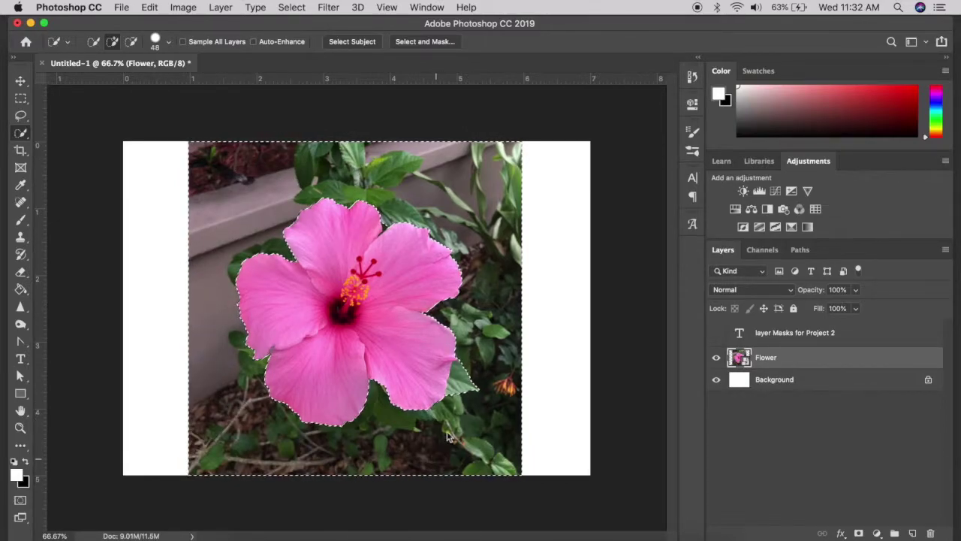
click(513, 425)
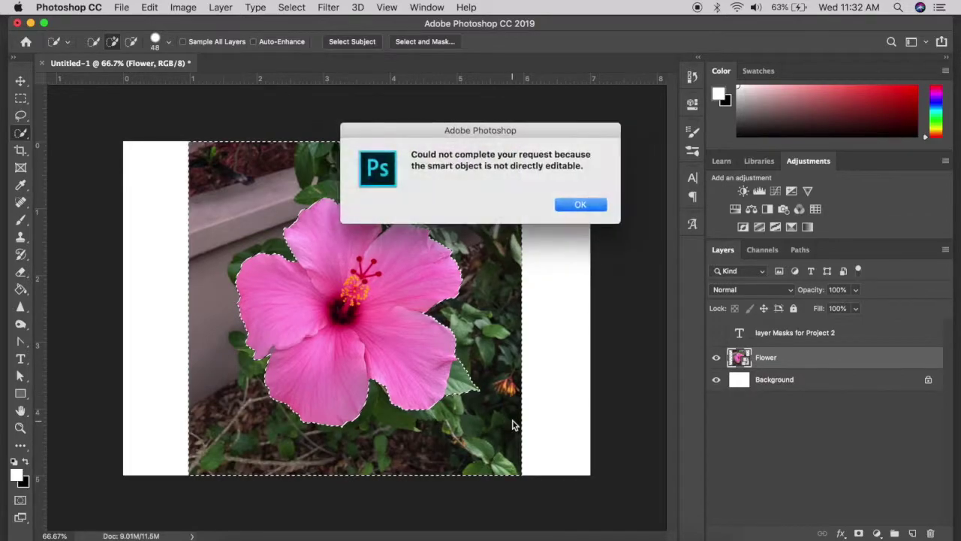
click(582, 205)
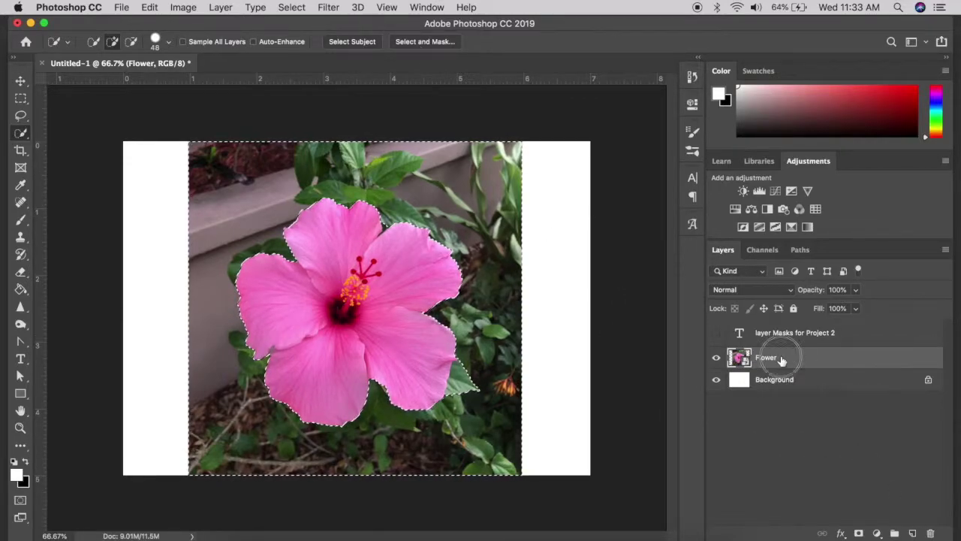
Step: Add a layer mask to the Flower layer from the background selection and invert the mask
click(18, 78)
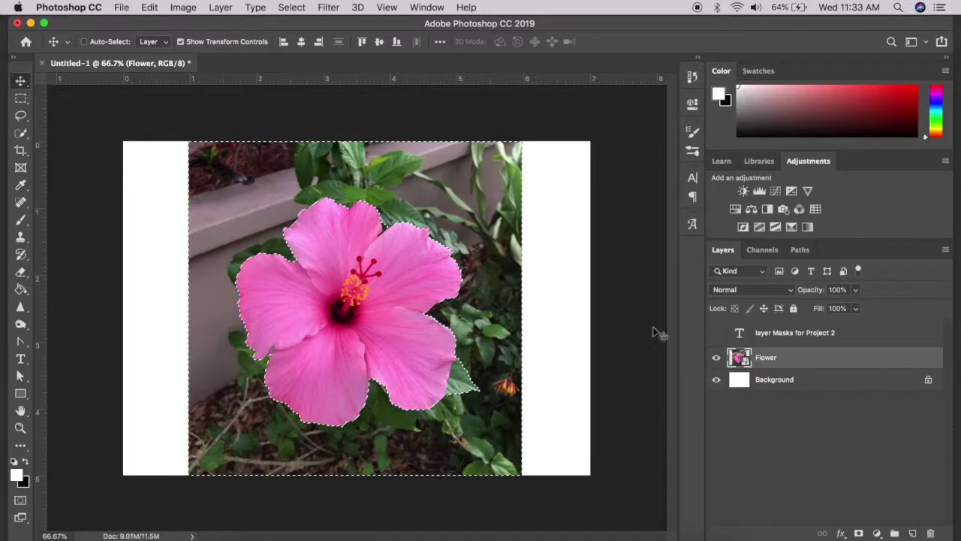
click(859, 533)
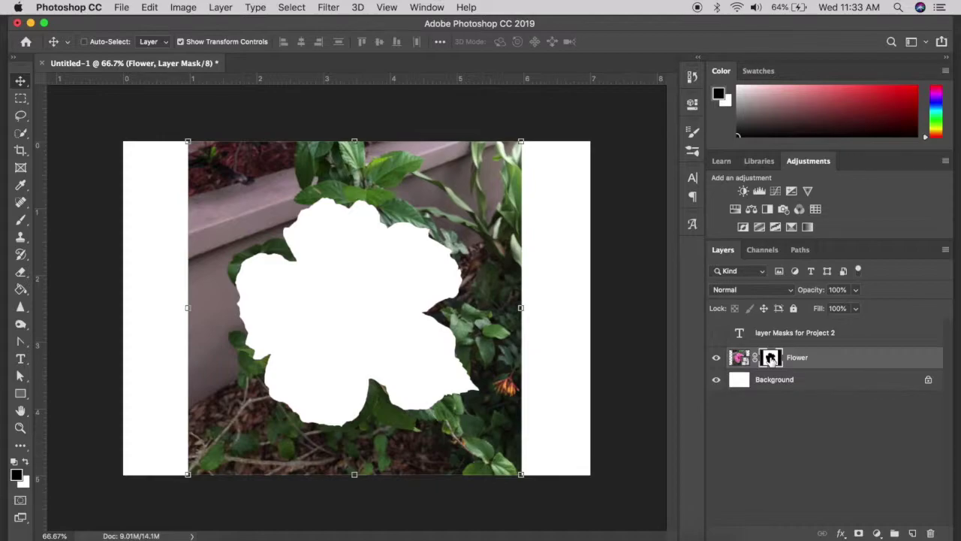
key(super)
key(super+i)
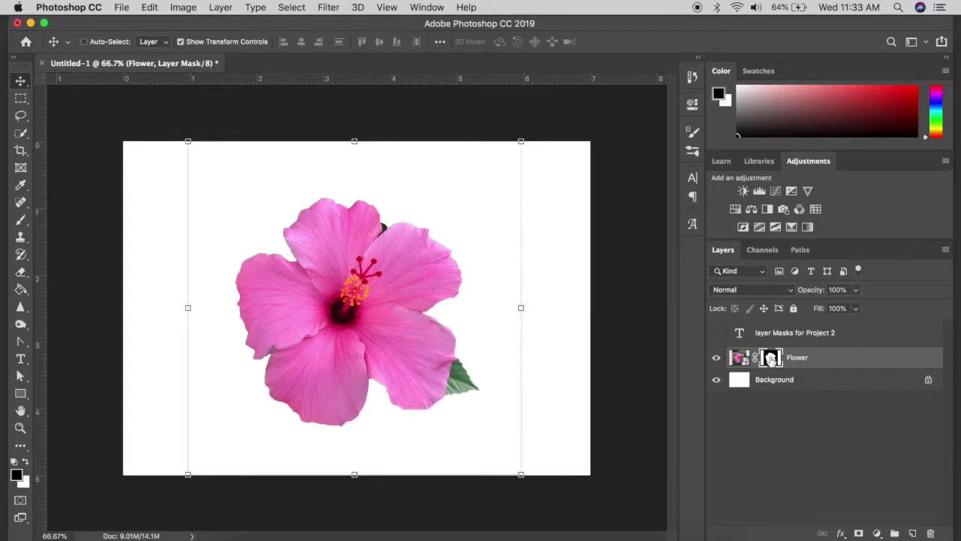
Step: Undo the mask inversion, the Flower layer's mask and the background selection
key(super+z)
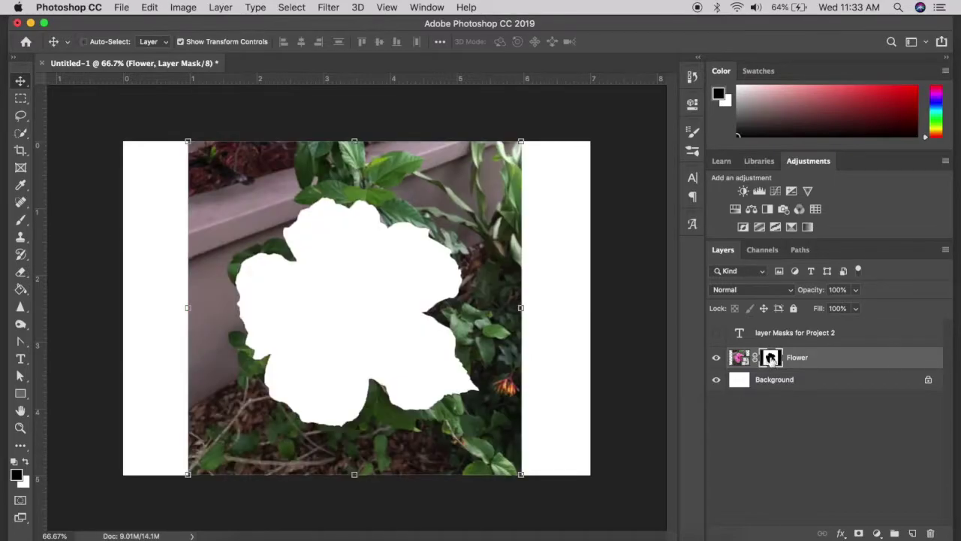
key(super+z)
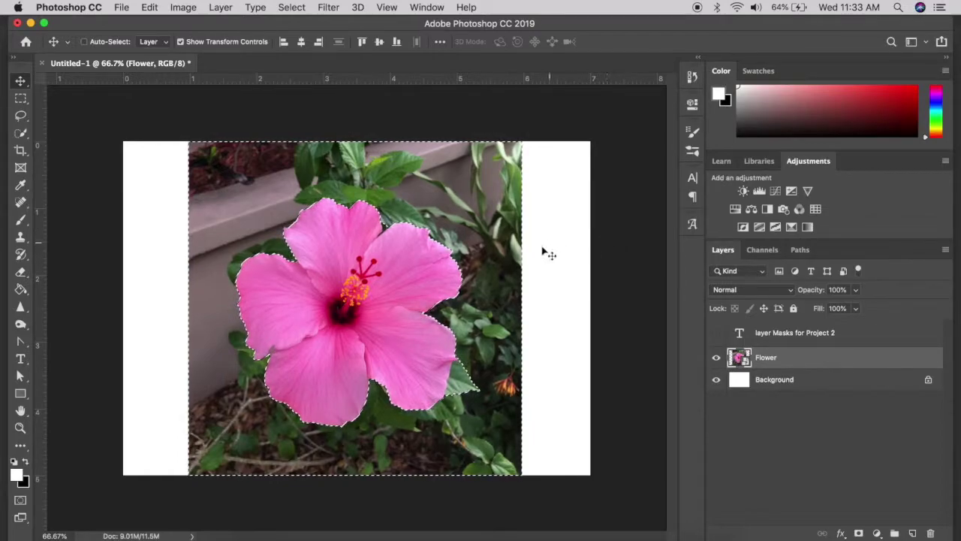
key(super+z)
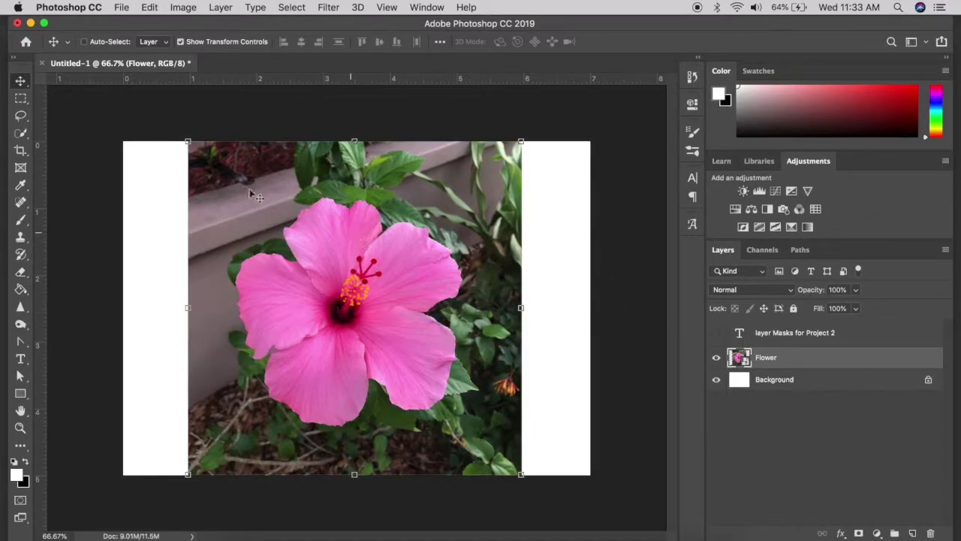
Step: Select the whole flower, including all its petals, with the Quick Selection tool
click(21, 133)
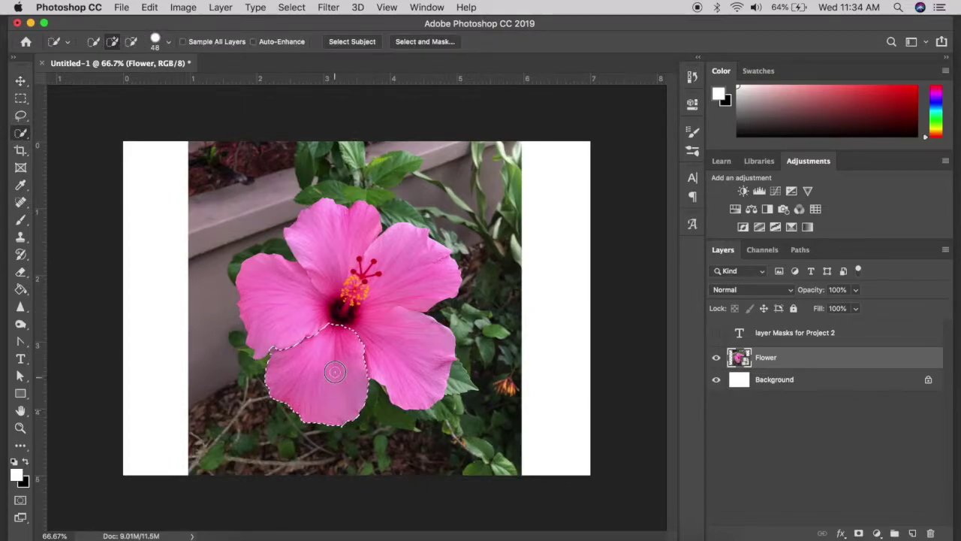
drag(368, 319, 375, 350)
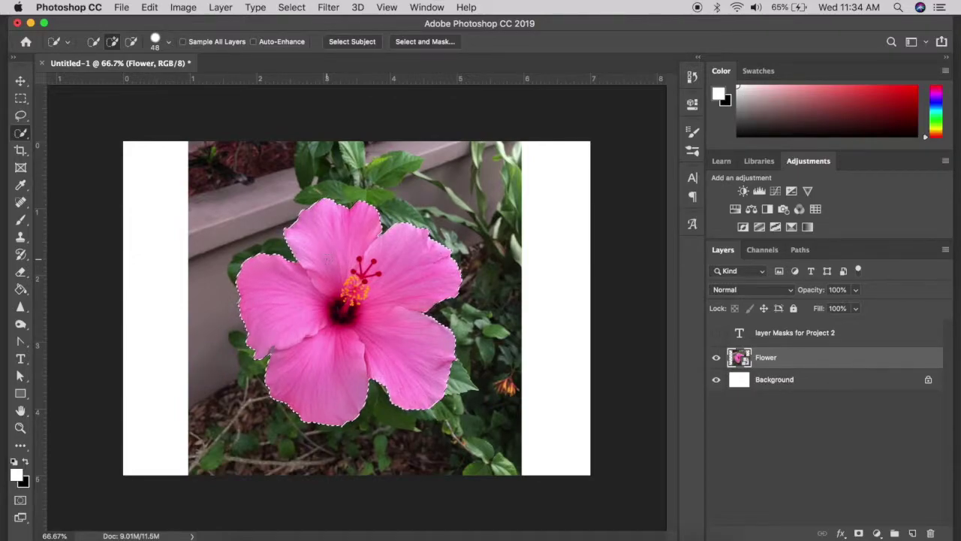
Step: Refine the selection in Select and Mask with added smoothing, Feather 2.7 px and Shift Edge -57%, and use it to mask the Flower layer
click(424, 42)
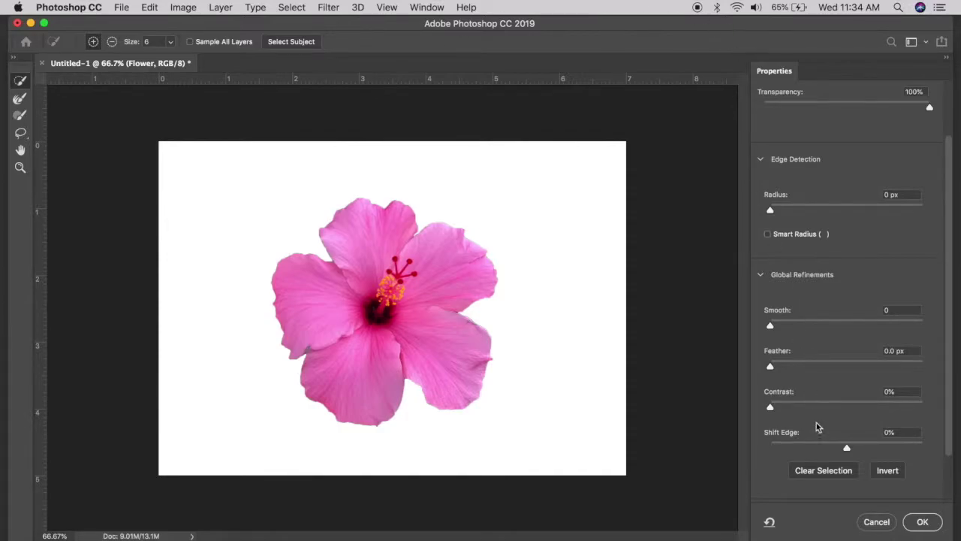
drag(847, 448, 810, 449)
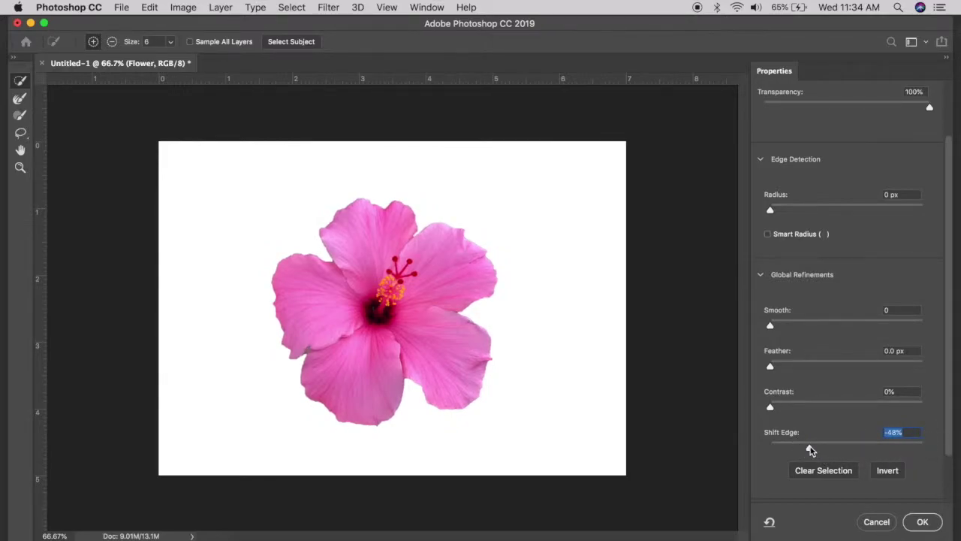
drag(809, 447, 816, 448)
drag(770, 368, 791, 369)
drag(816, 449, 803, 453)
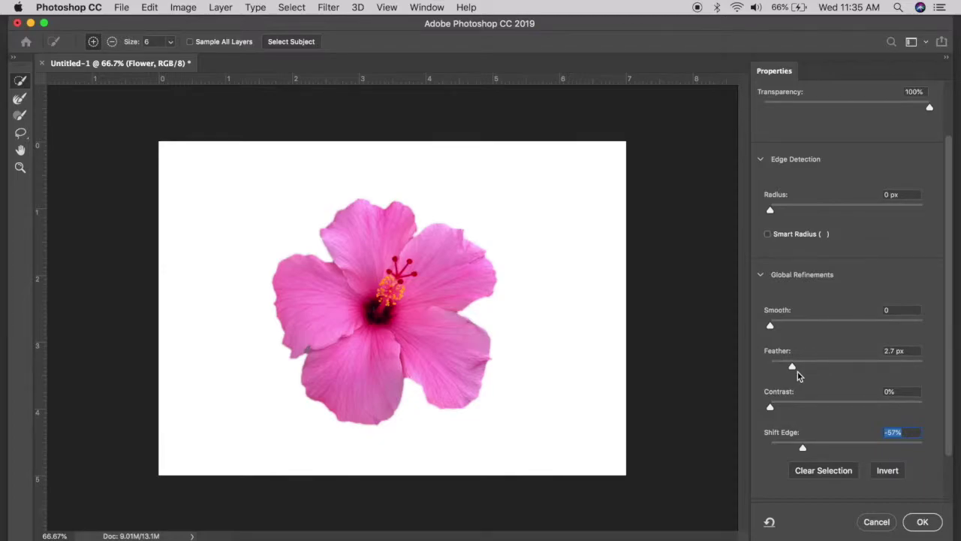
click(777, 328)
drag(778, 328, 793, 331)
click(922, 522)
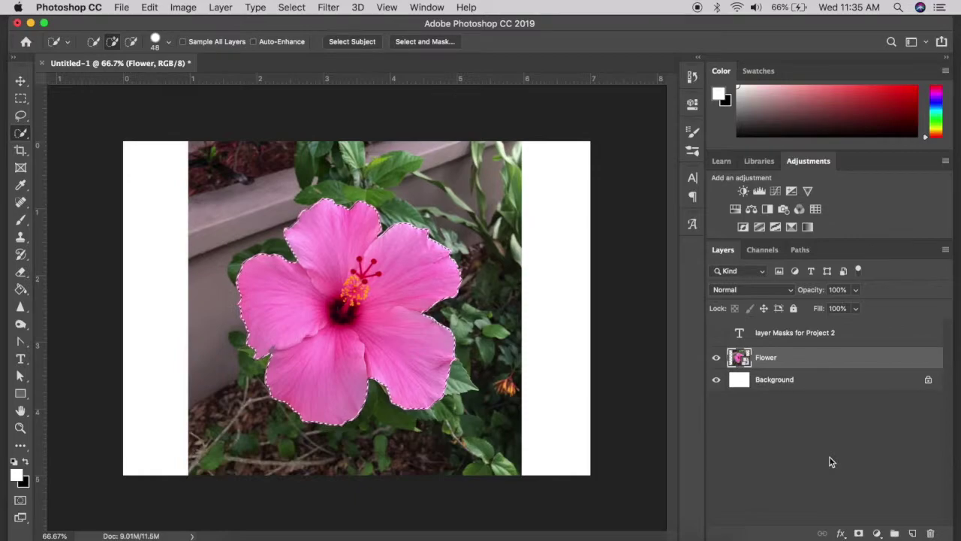
click(859, 533)
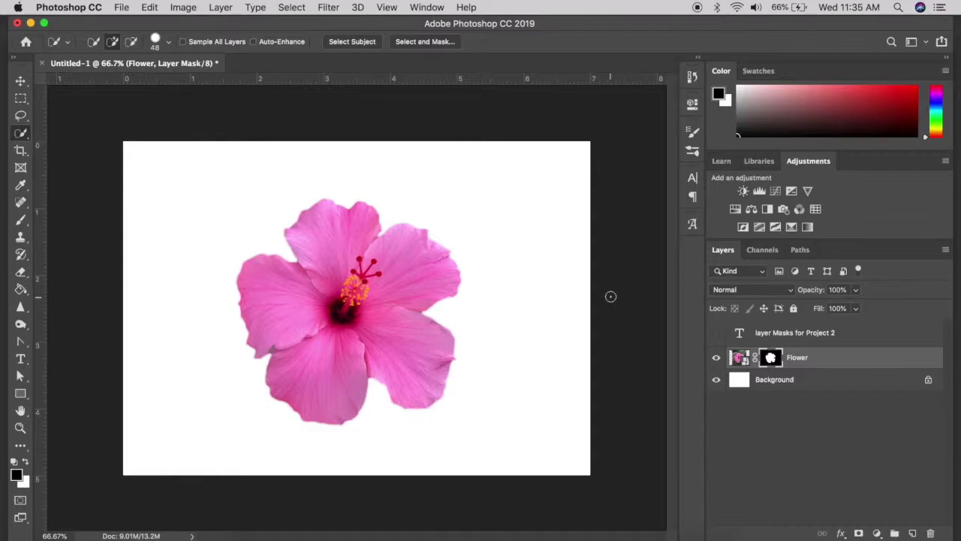
Step: Show the "layer Masks for Project 2" text layer and copy the Flower layer's mask onto it
click(716, 333)
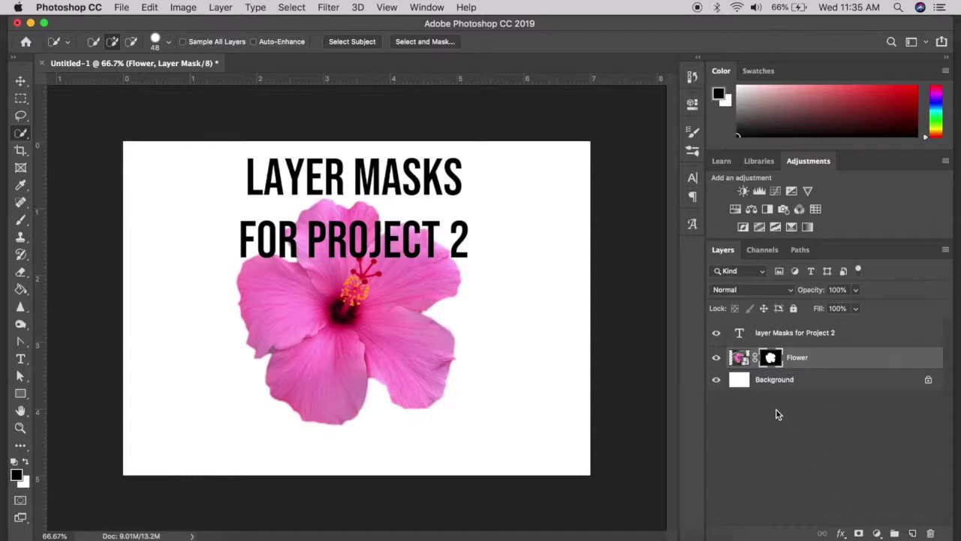
click(771, 359)
drag(771, 359, 771, 333)
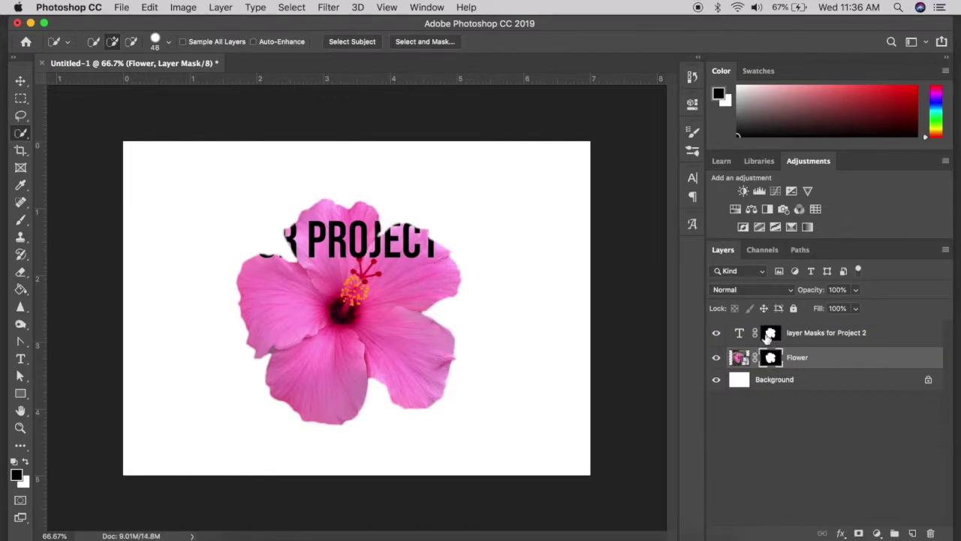
Step: Unlink the text layer's mask and move only the text down over the middle of the flower
click(754, 335)
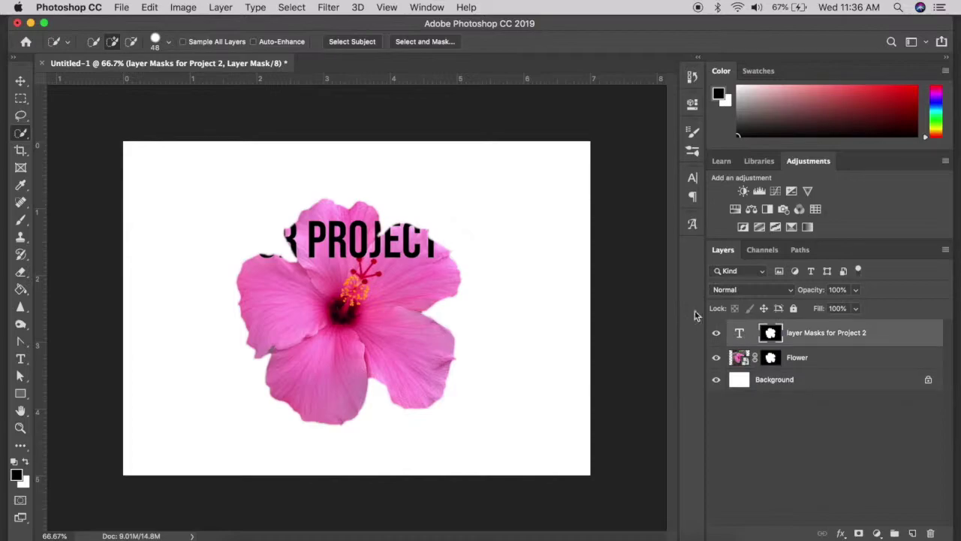
click(739, 335)
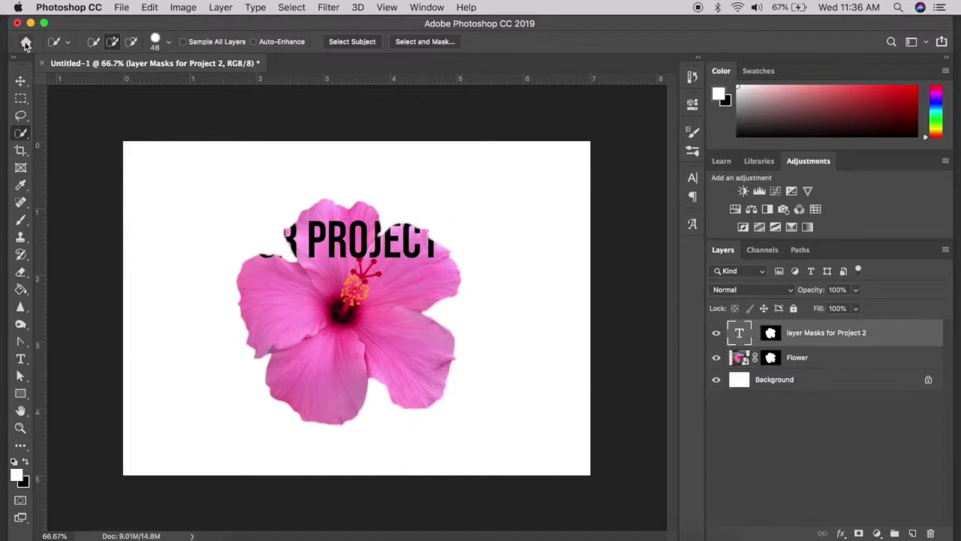
click(21, 80)
drag(379, 263, 389, 346)
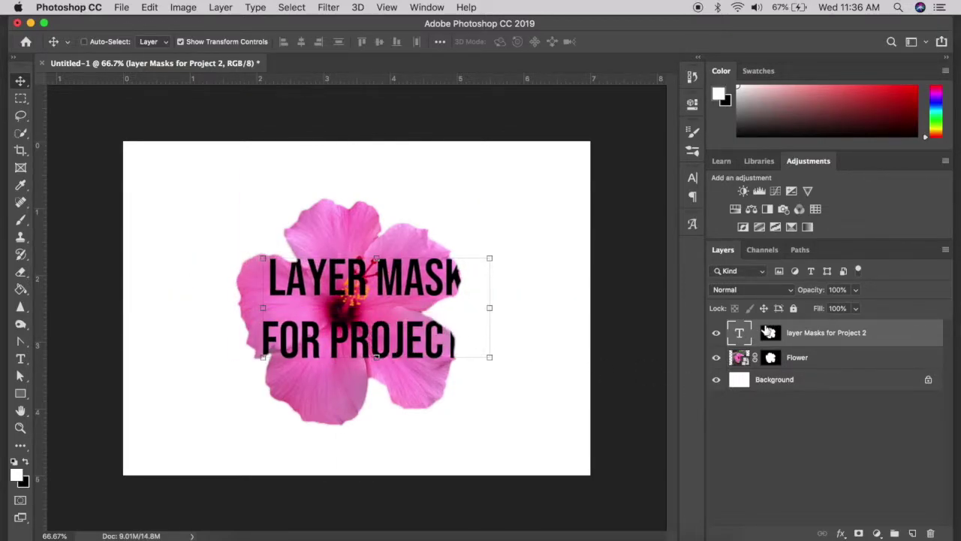
Step: Relink the text layer's mask to its text and delete that mask
click(769, 336)
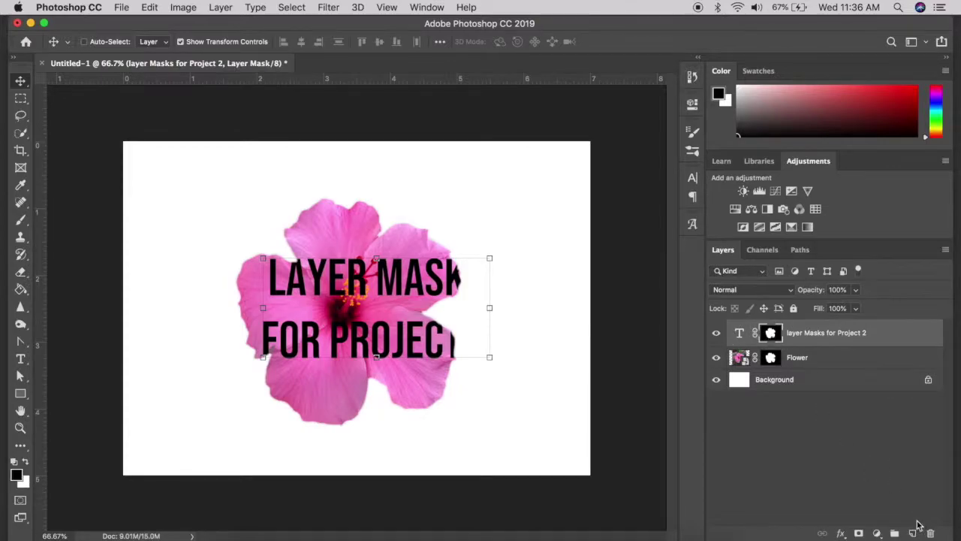
click(931, 533)
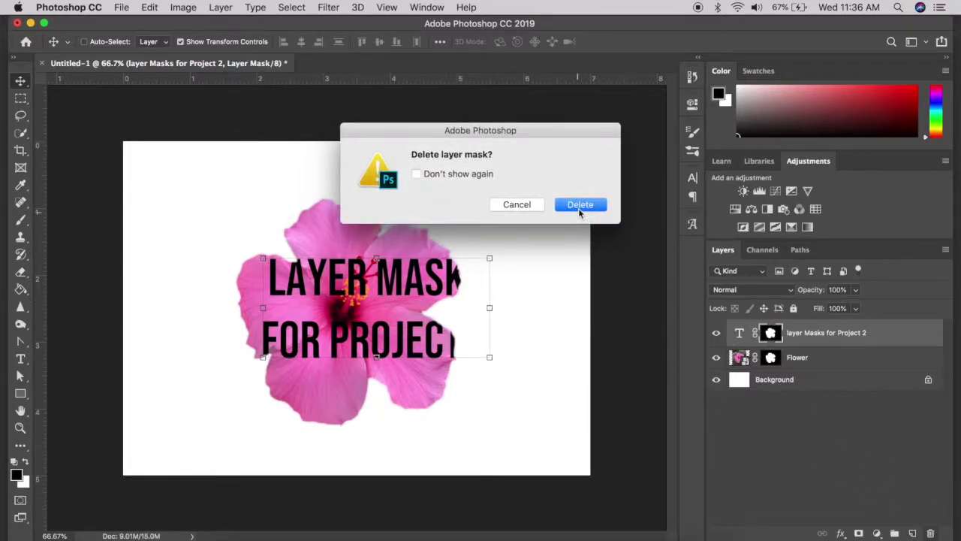
click(579, 208)
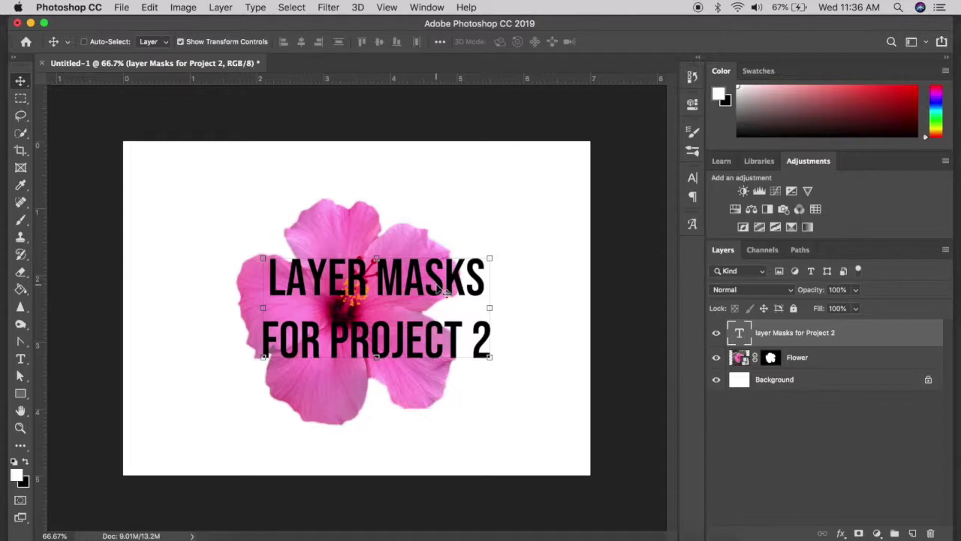